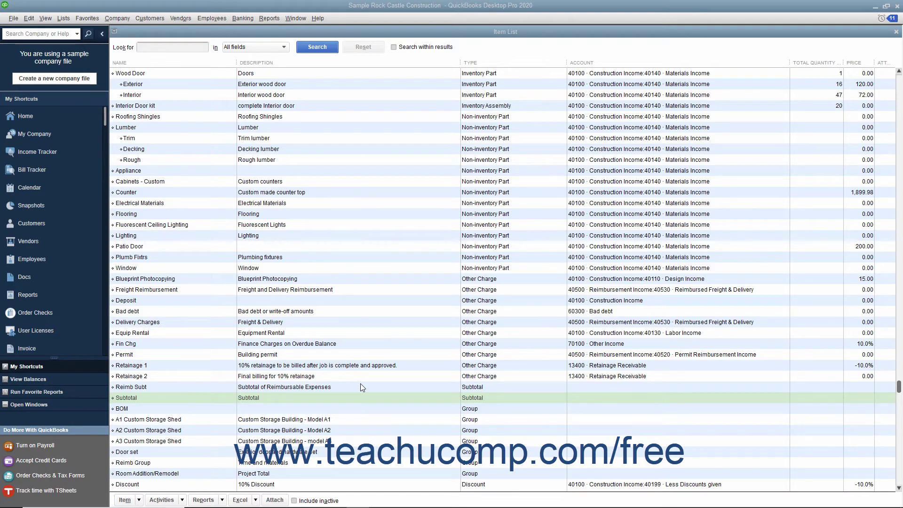
Step: Start a new item from the Item List's Item menu to open the New Item form
{"action": "left_click", "coordinate": [140, 501]}
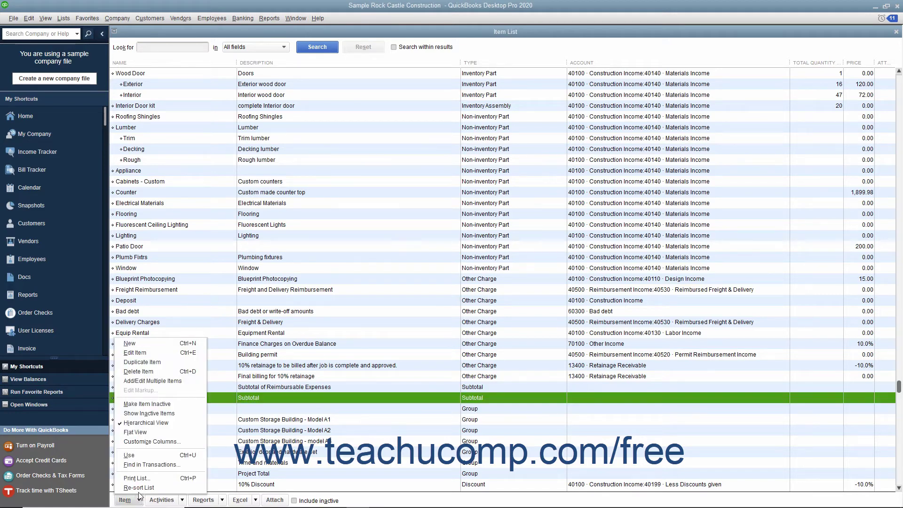
{"action": "left_click", "coordinate": [152, 344]}
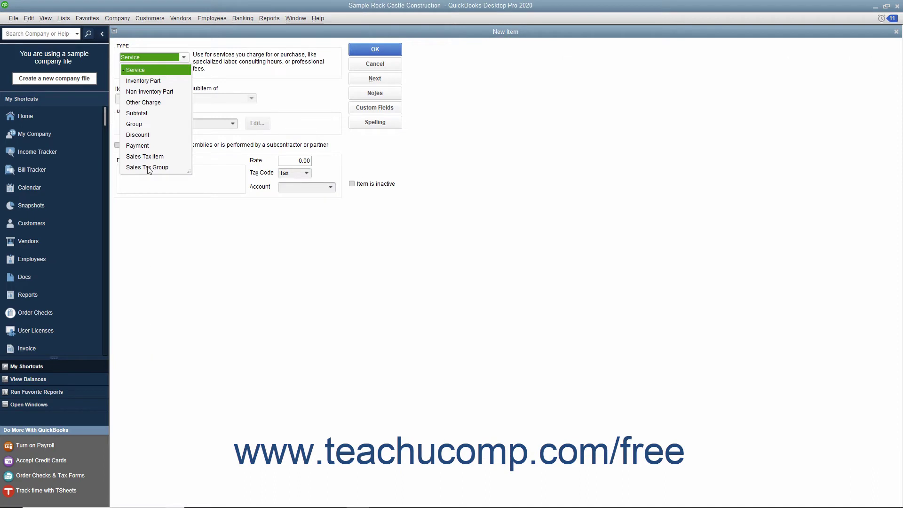
Step: Set the item type to Subtotal and name it 'Labor subtotal', leaving the name selected
{"action": "left_click", "coordinate": [144, 115]}
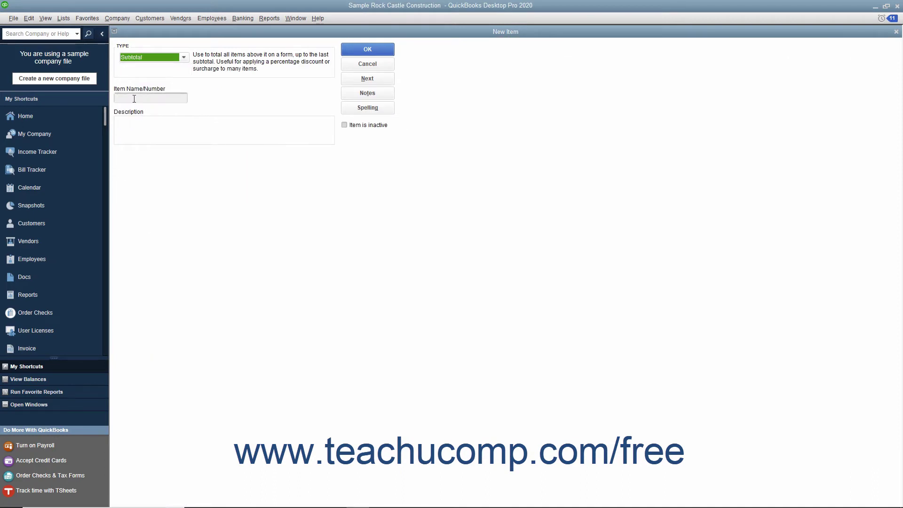
{"action": "left_click", "coordinate": [134, 99]}
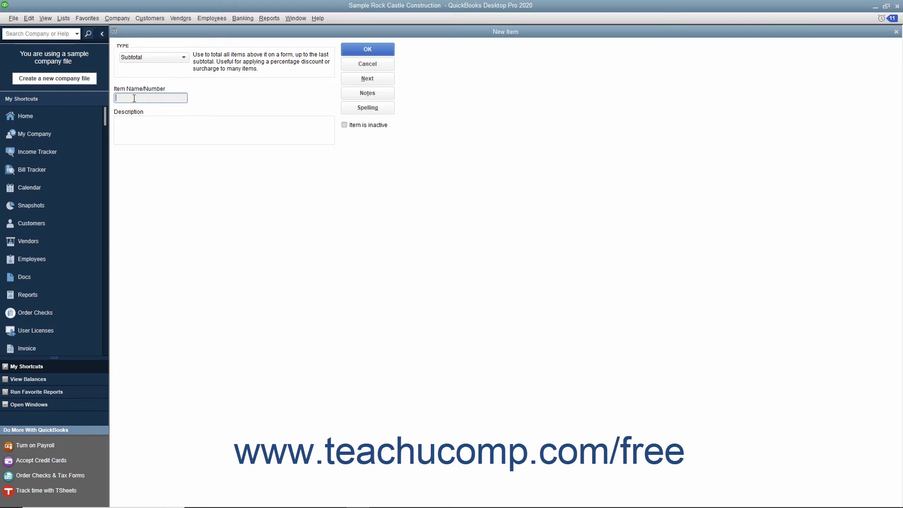
{"action": "type", "text": "Lab"}
{"action": "type", "text": "or subtotal"}
{"action": "left_click_drag", "start_coordinate": [165, 98], "coordinate": [116, 97]}
Step: Copy the name 'Labor subtotal' and paste it into the Description field
{"action": "right_click", "coordinate": [128, 96]}
{"action": "left_click", "coordinate": [135, 125]}
{"action": "right_click", "coordinate": [132, 126]}
{"action": "left_click", "coordinate": [148, 164]}
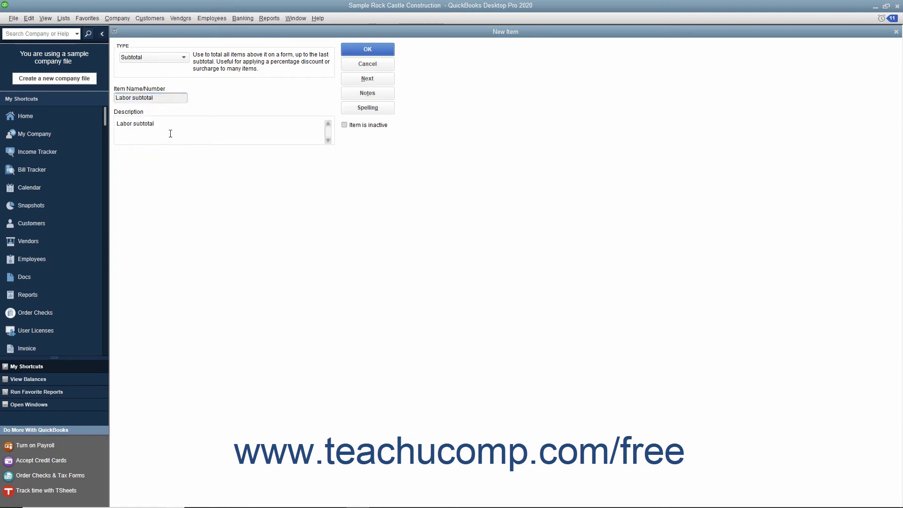